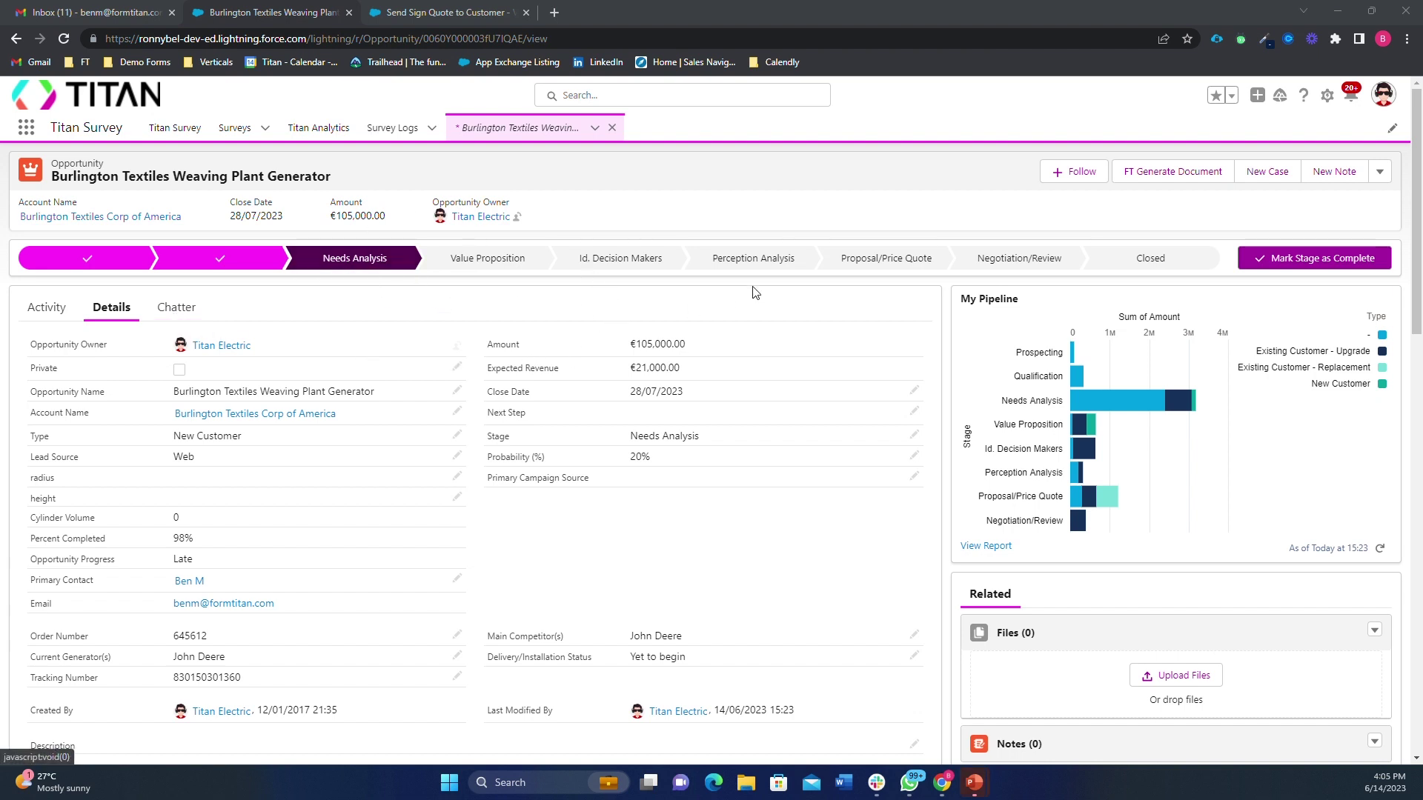
Select Proposal/Price Quote on the Burlington Textiles Weaving Plant Generator opportunity's stage path
{"action": "left_click", "coordinate": [923, 261]}
Mark Proposal/Price Quote as current stage, then go to the Send Sign Quote to Customer flow
{"action": "left_click", "coordinate": [1339, 261]}
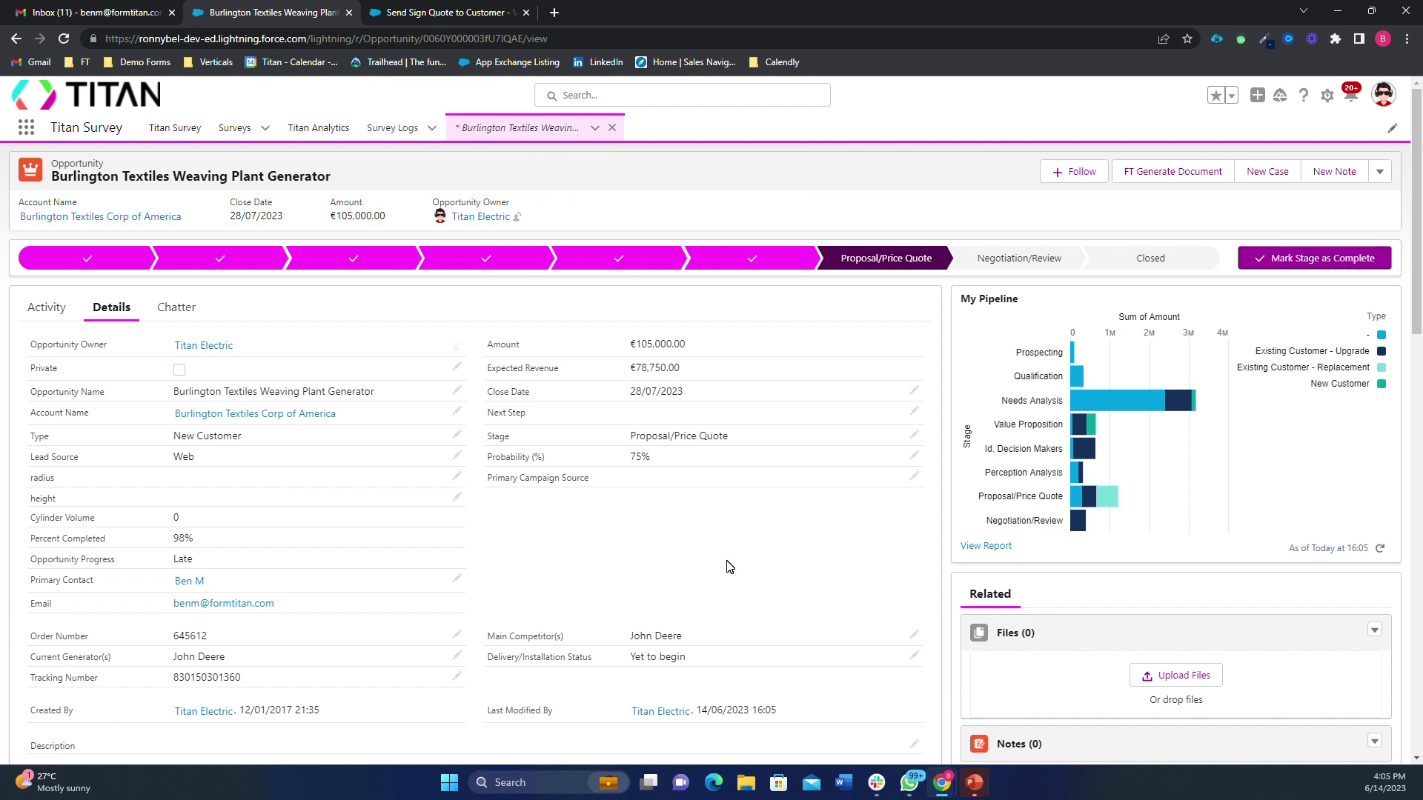
{"action": "scroll", "coordinate": [728, 566], "scroll_direction": "down", "scroll_amount": 2}
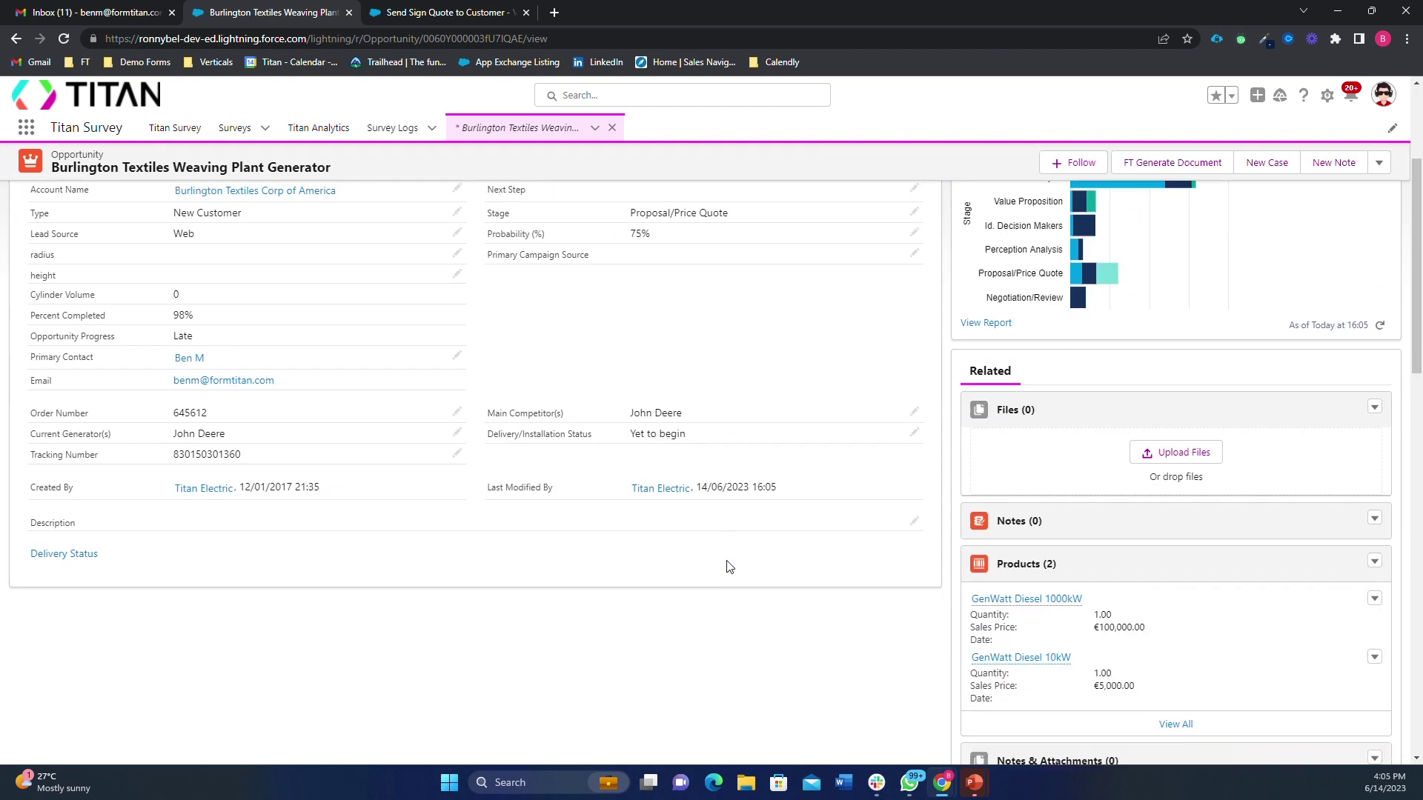
{"action": "scroll", "coordinate": [729, 565], "scroll_direction": "down", "scroll_amount": 2}
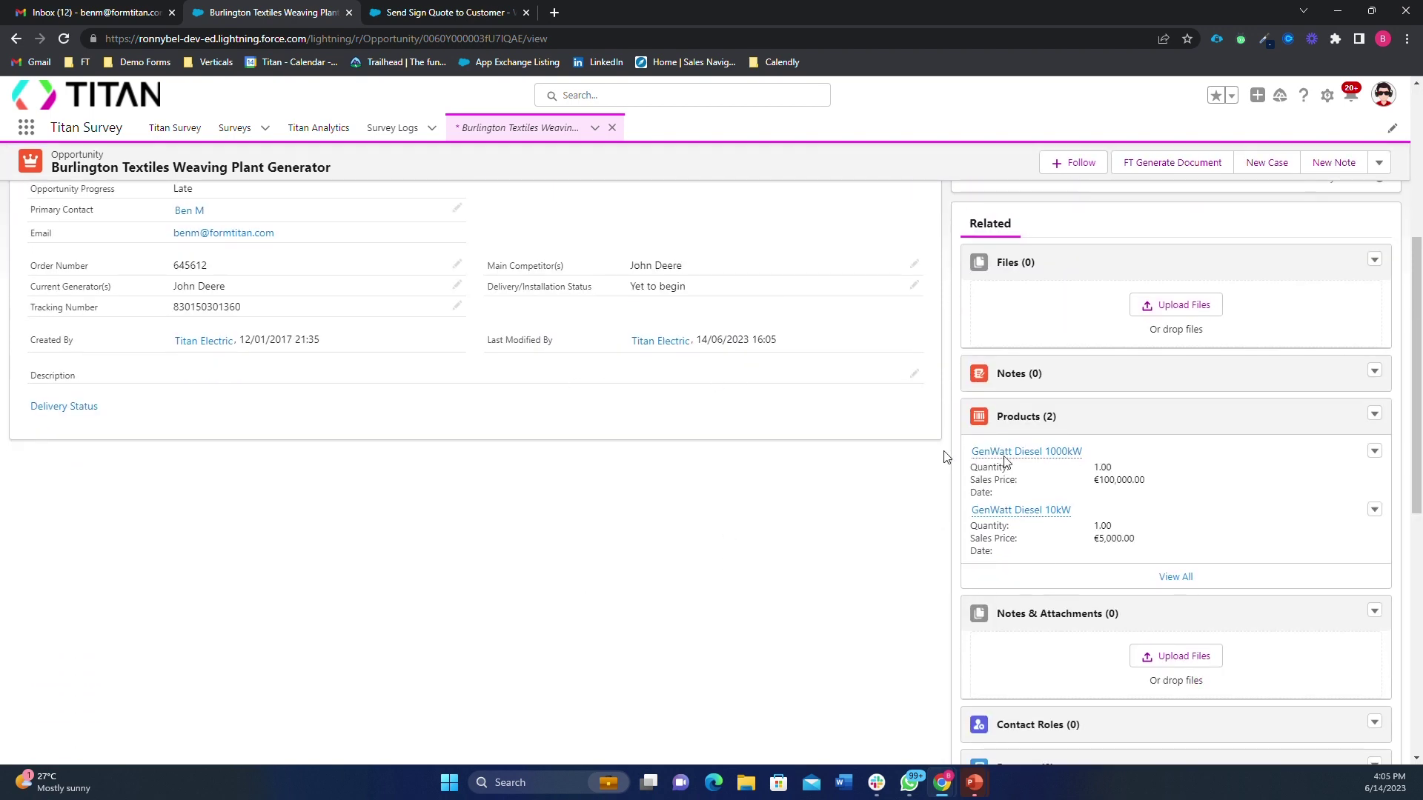
{"action": "scroll", "coordinate": [1063, 469], "scroll_direction": "down", "scroll_amount": 2}
{"action": "scroll", "coordinate": [896, 450], "scroll_direction": "down", "scroll_amount": 1}
{"action": "scroll", "coordinate": [851, 507], "scroll_direction": "down", "scroll_amount": 1}
{"action": "scroll", "coordinate": [893, 483], "scroll_direction": "down", "scroll_amount": 1}
{"action": "scroll", "coordinate": [911, 534], "scroll_direction": "up", "scroll_amount": 3}
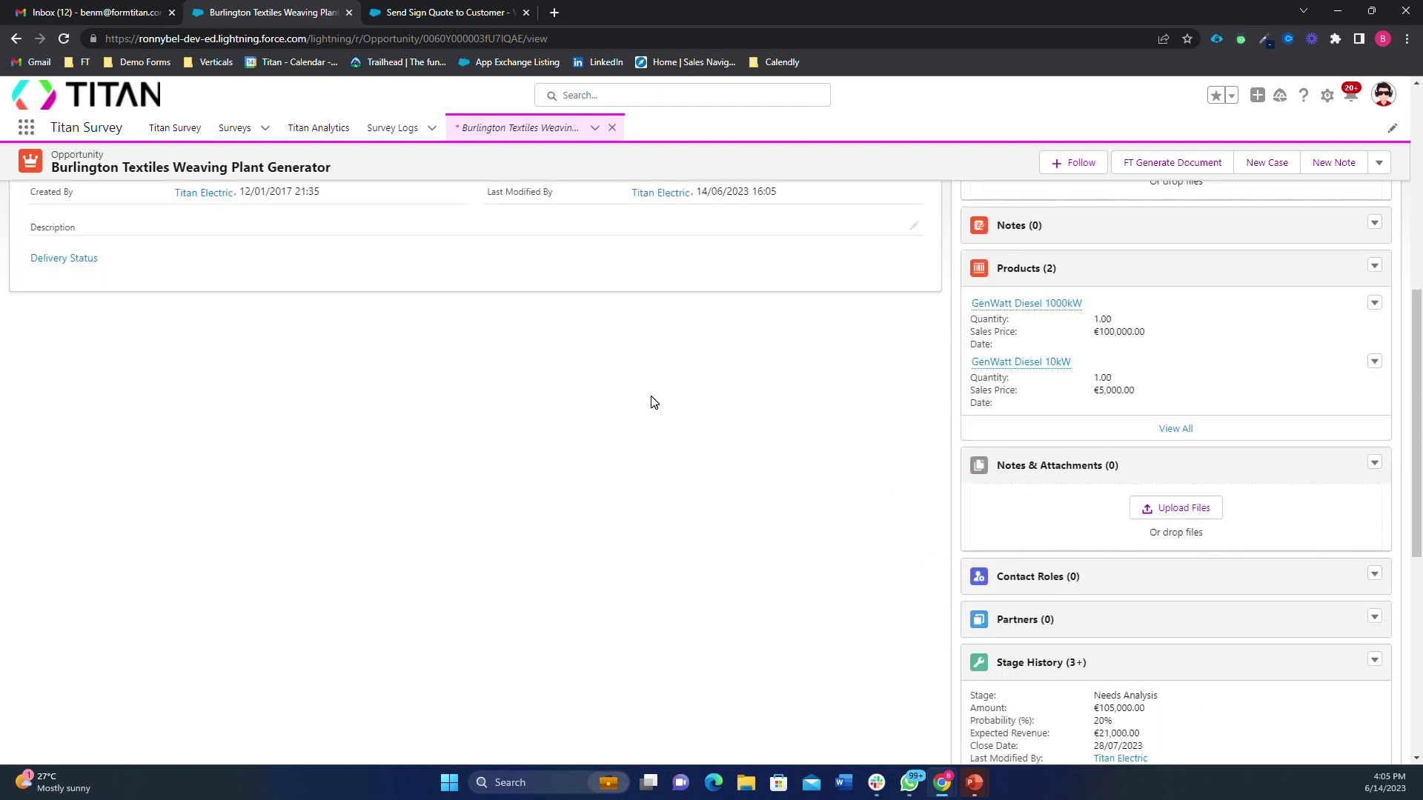
{"action": "scroll", "coordinate": [651, 400], "scroll_direction": "up", "scroll_amount": 5}
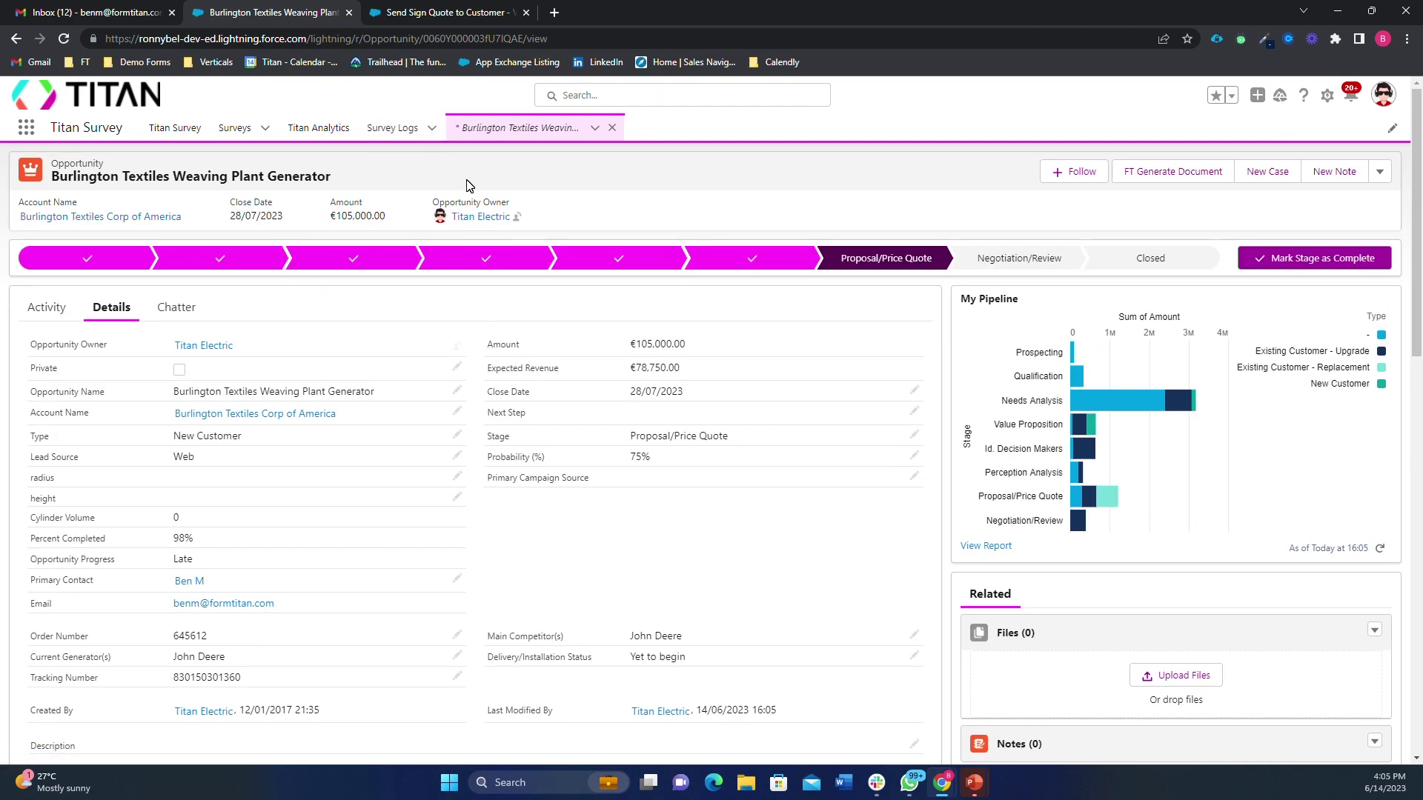
{"action": "left_click", "coordinate": [432, 9]}
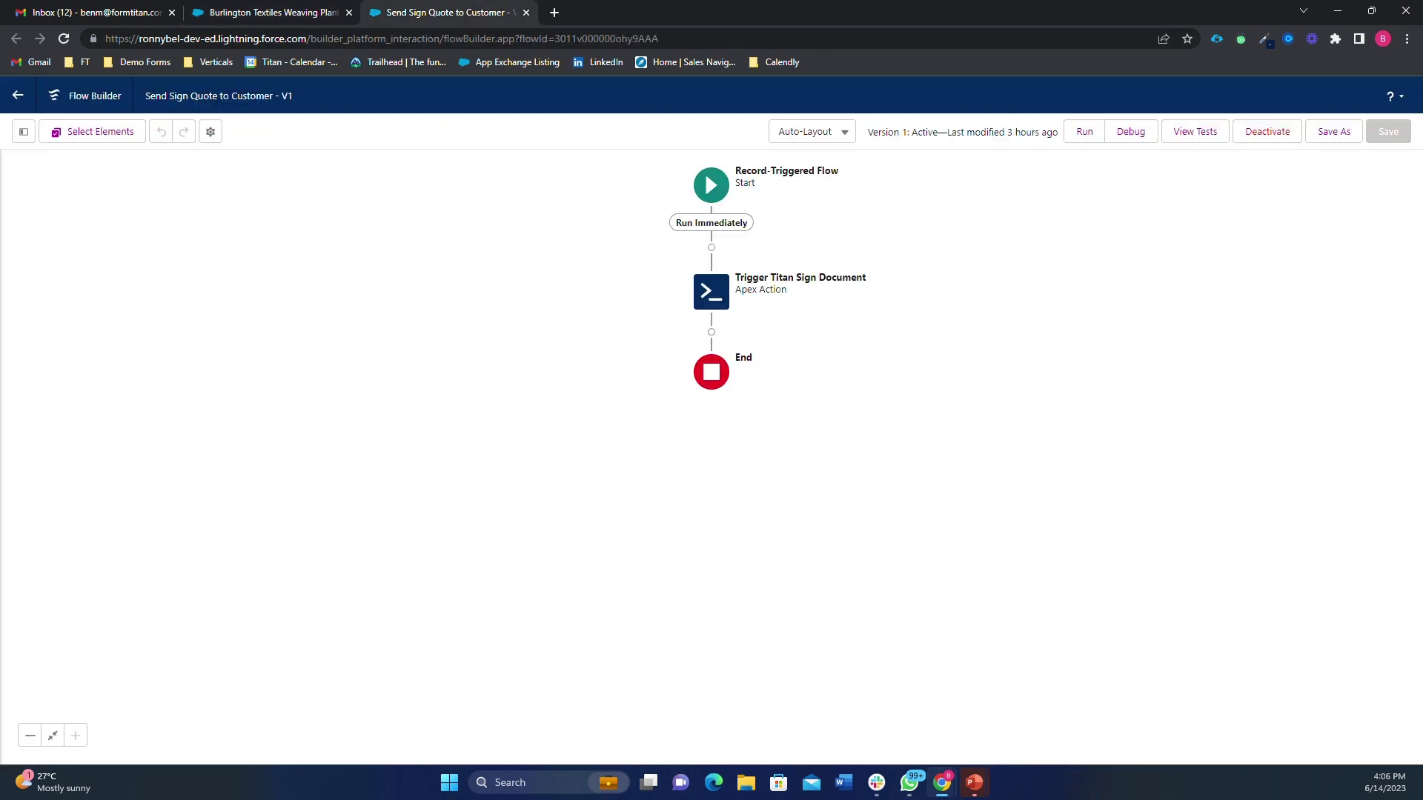
Check the flow's start trigger: Opportunity updated with StageName Proposal/Price Quote
{"action": "left_click", "coordinate": [713, 189]}
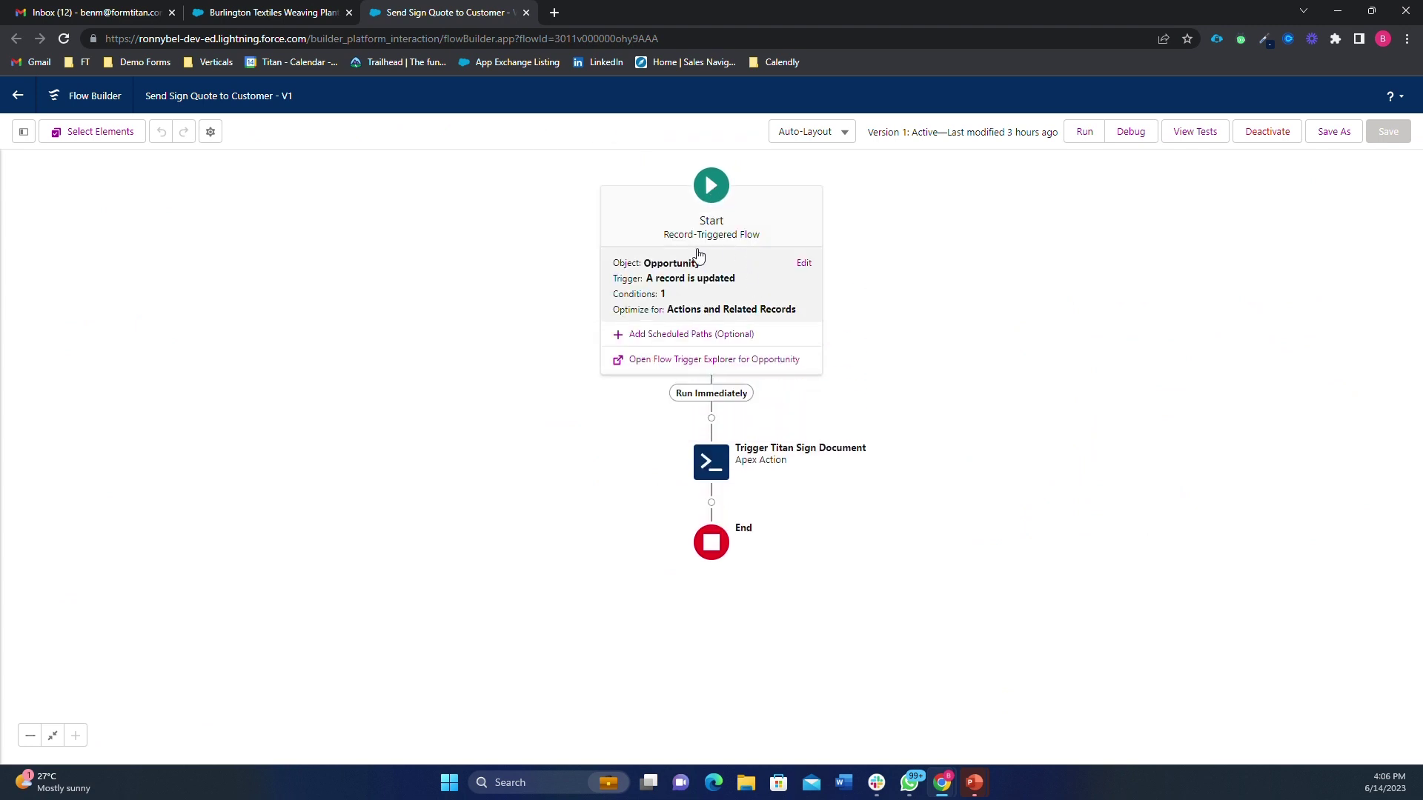
{"action": "left_click", "coordinate": [656, 272]}
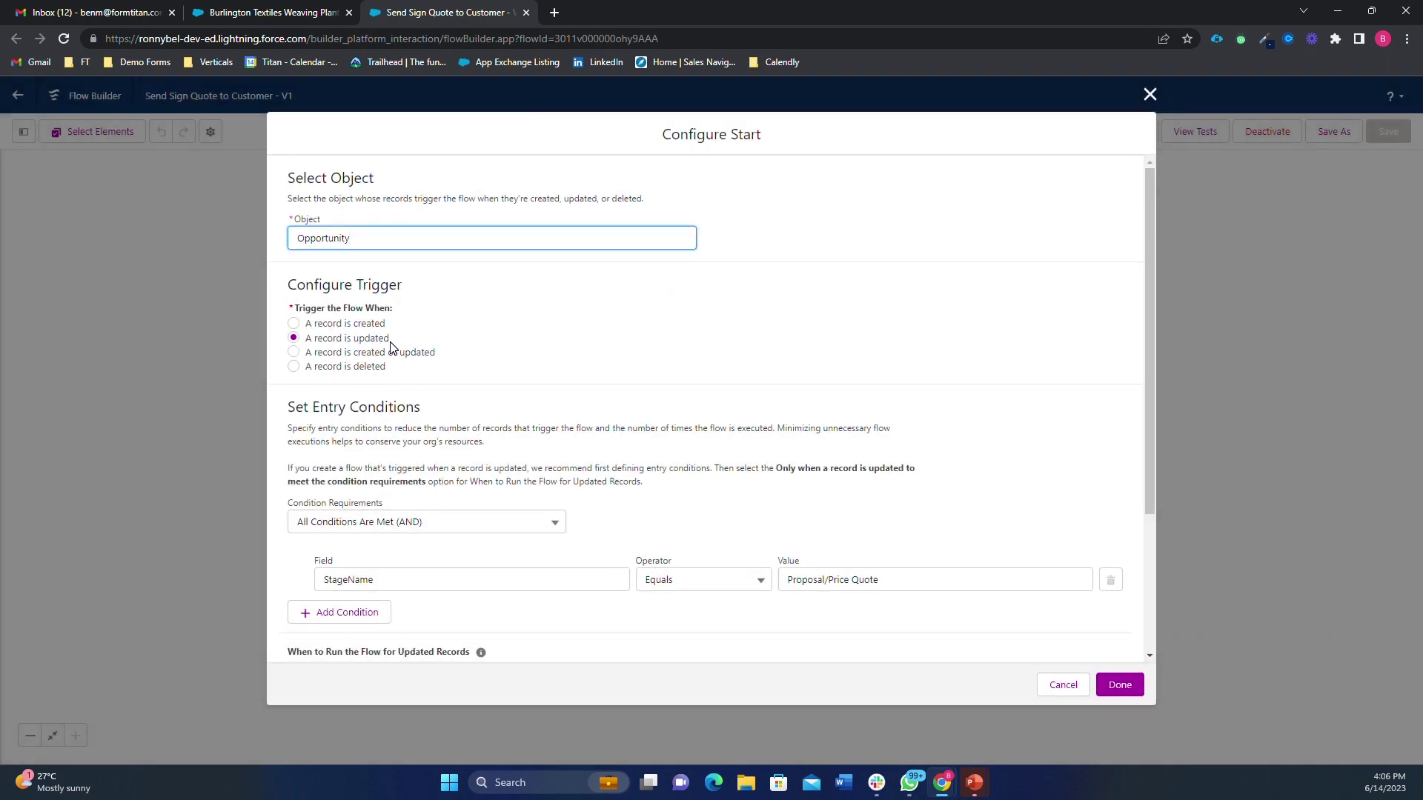
{"action": "scroll", "coordinate": [440, 456], "scroll_direction": "down", "scroll_amount": 1}
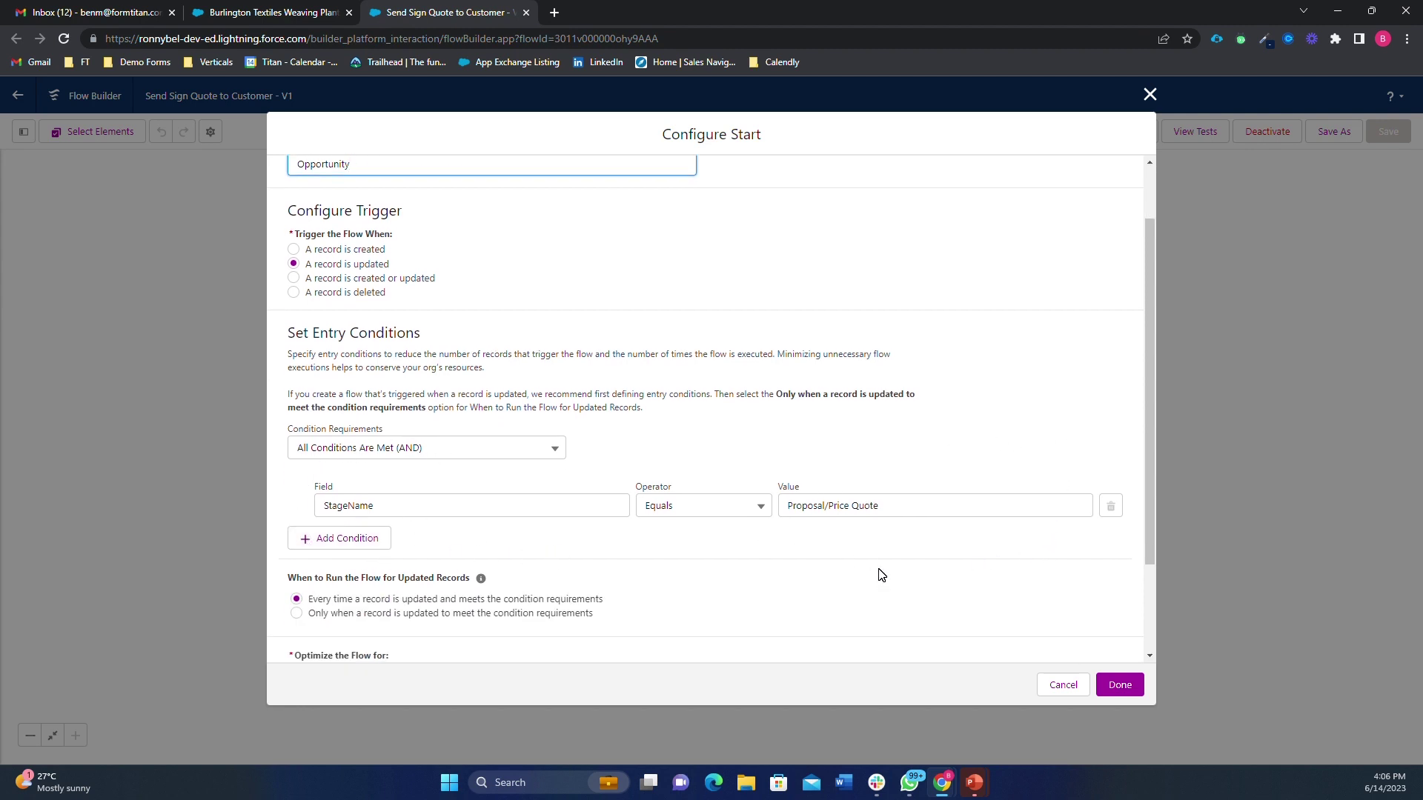
{"action": "left_click", "coordinate": [1118, 686]}
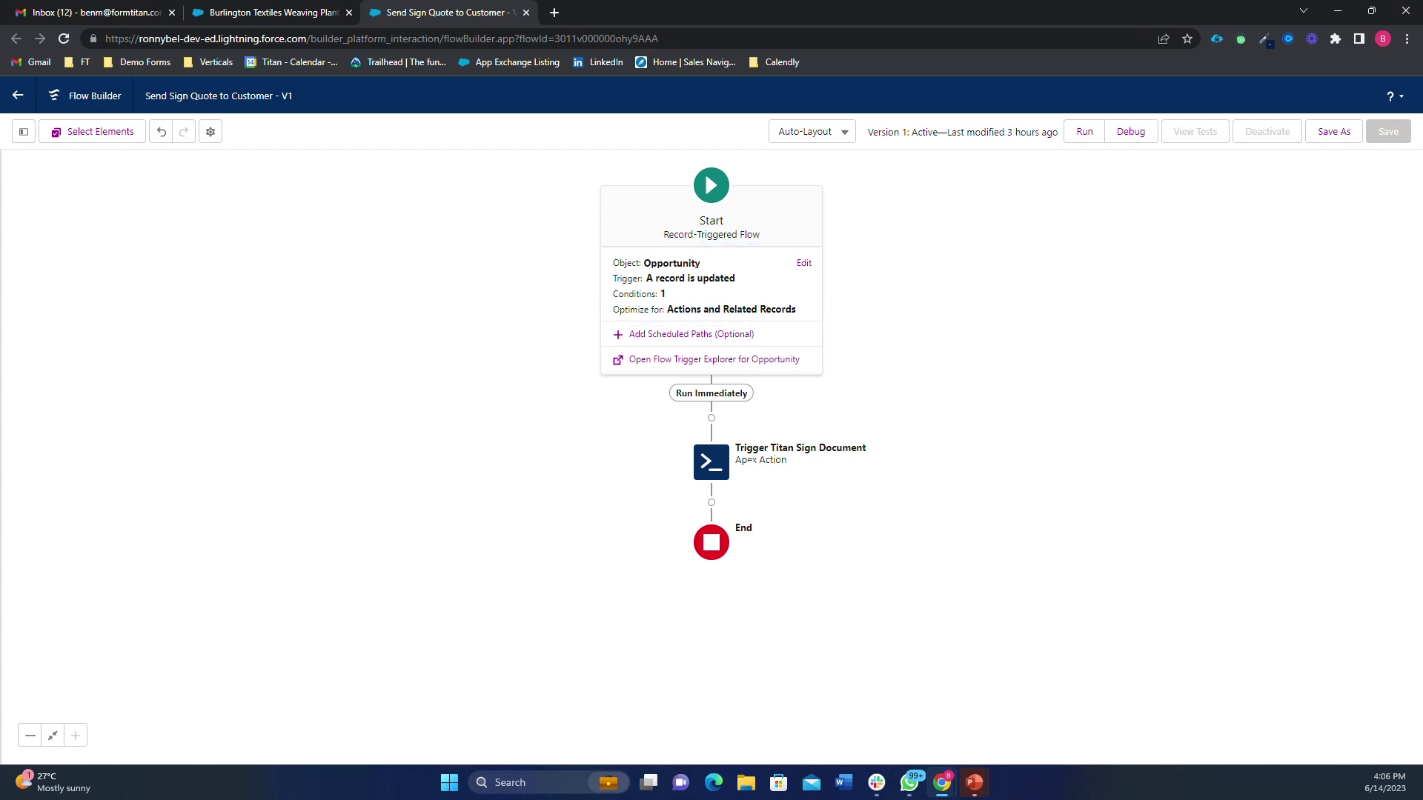
Review the Trigger Titan Sign Document action's inputs, then open the Titan Sign signature request email
{"action": "double_click", "coordinate": [724, 465]}
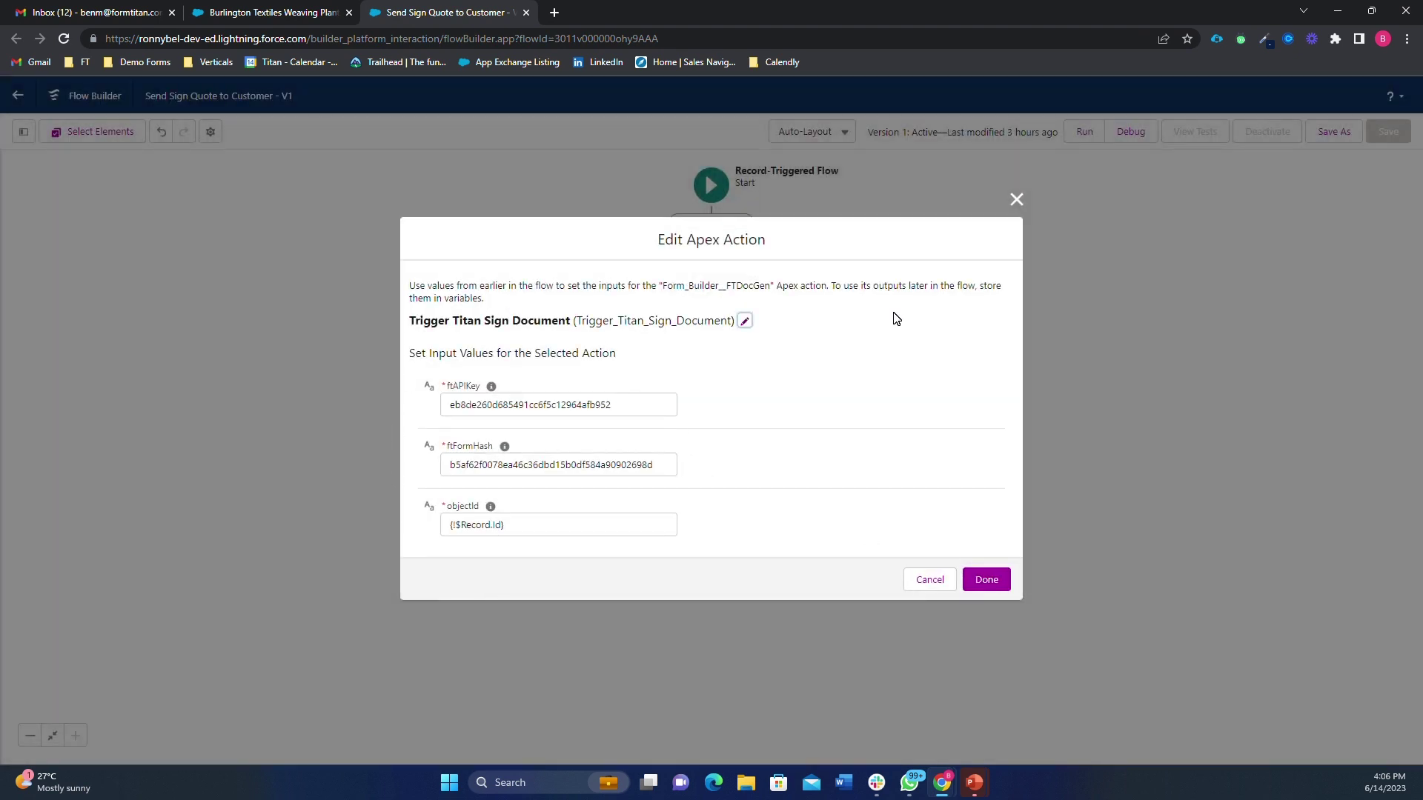
{"action": "left_click", "coordinate": [986, 579]}
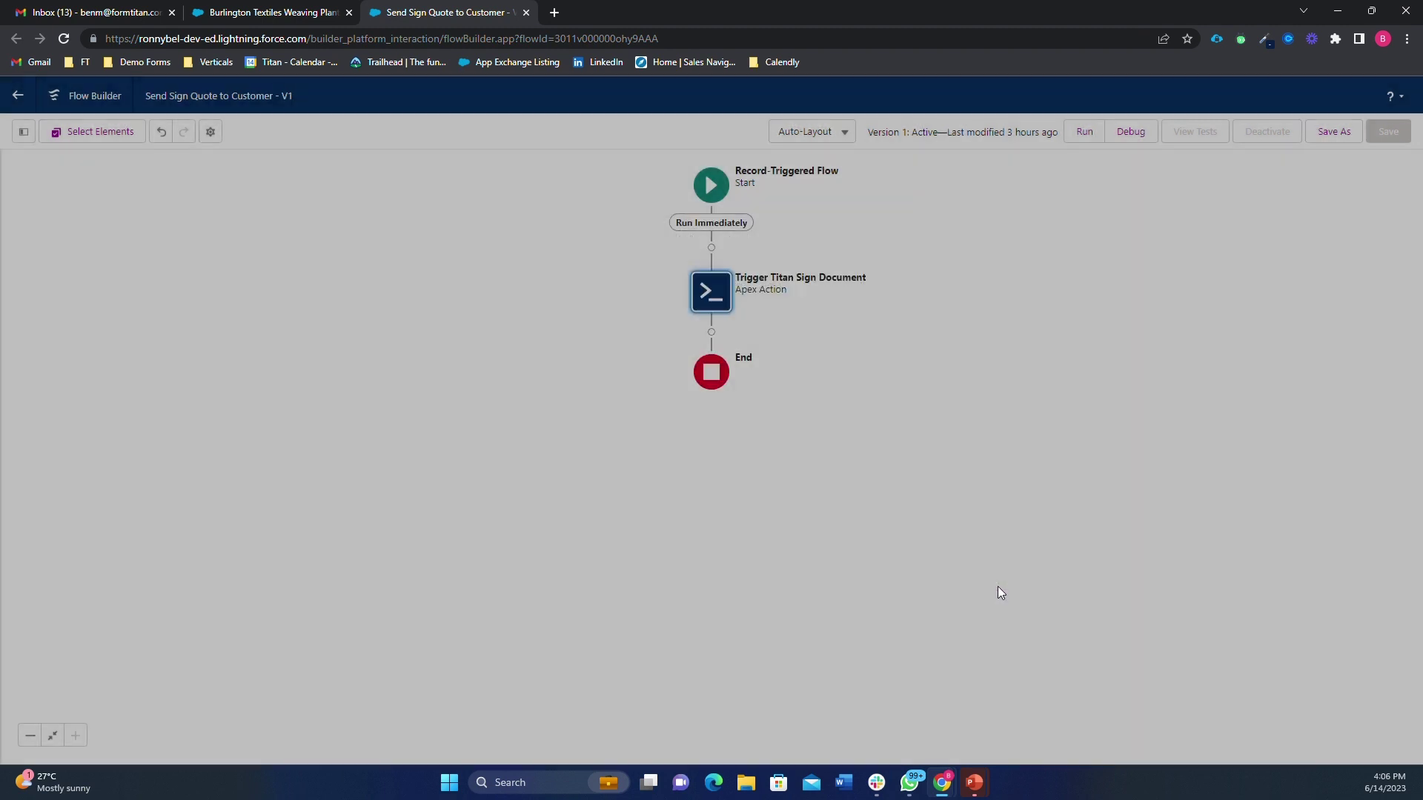
{"action": "left_click", "coordinate": [132, 14]}
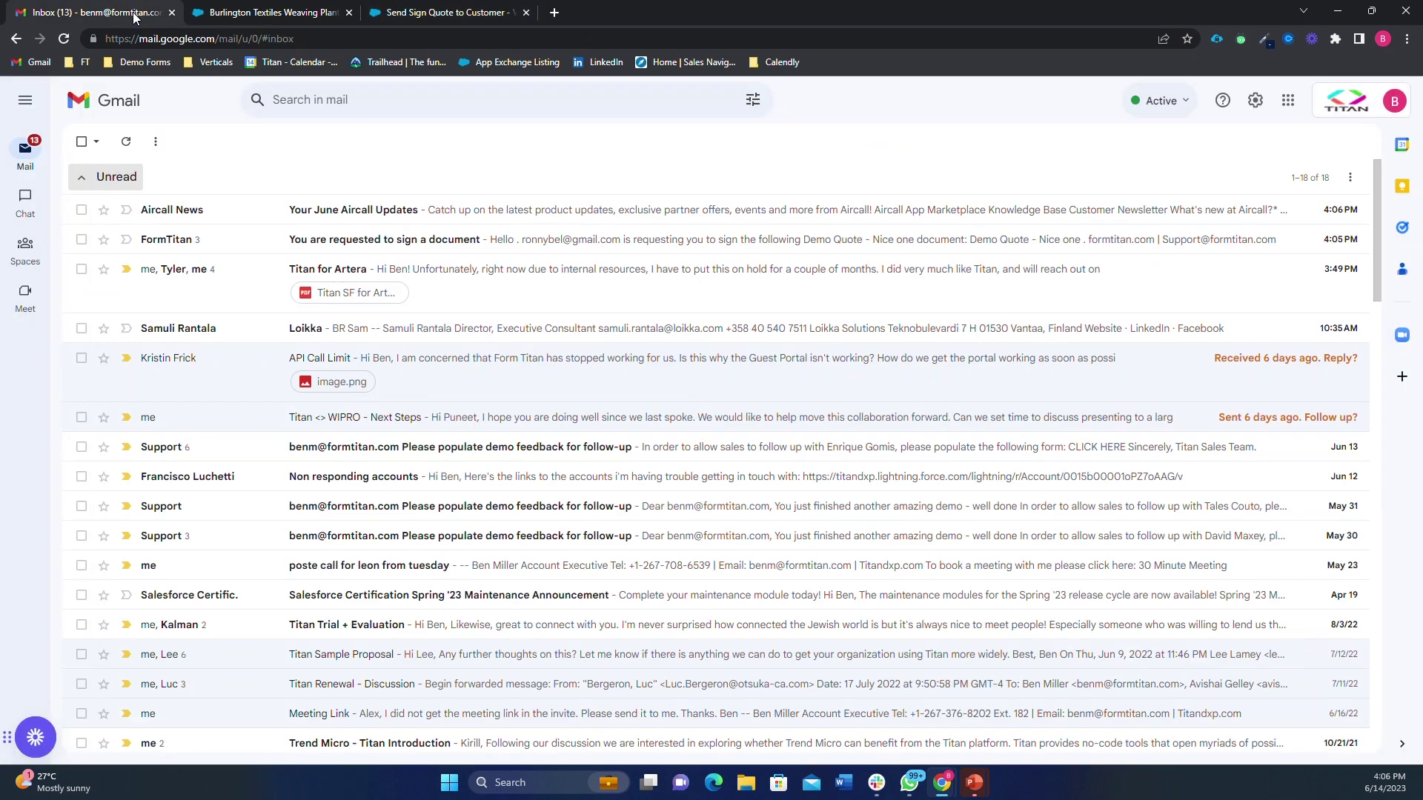
{"action": "left_click", "coordinate": [478, 242]}
{"action": "left_click", "coordinate": [124, 372]}
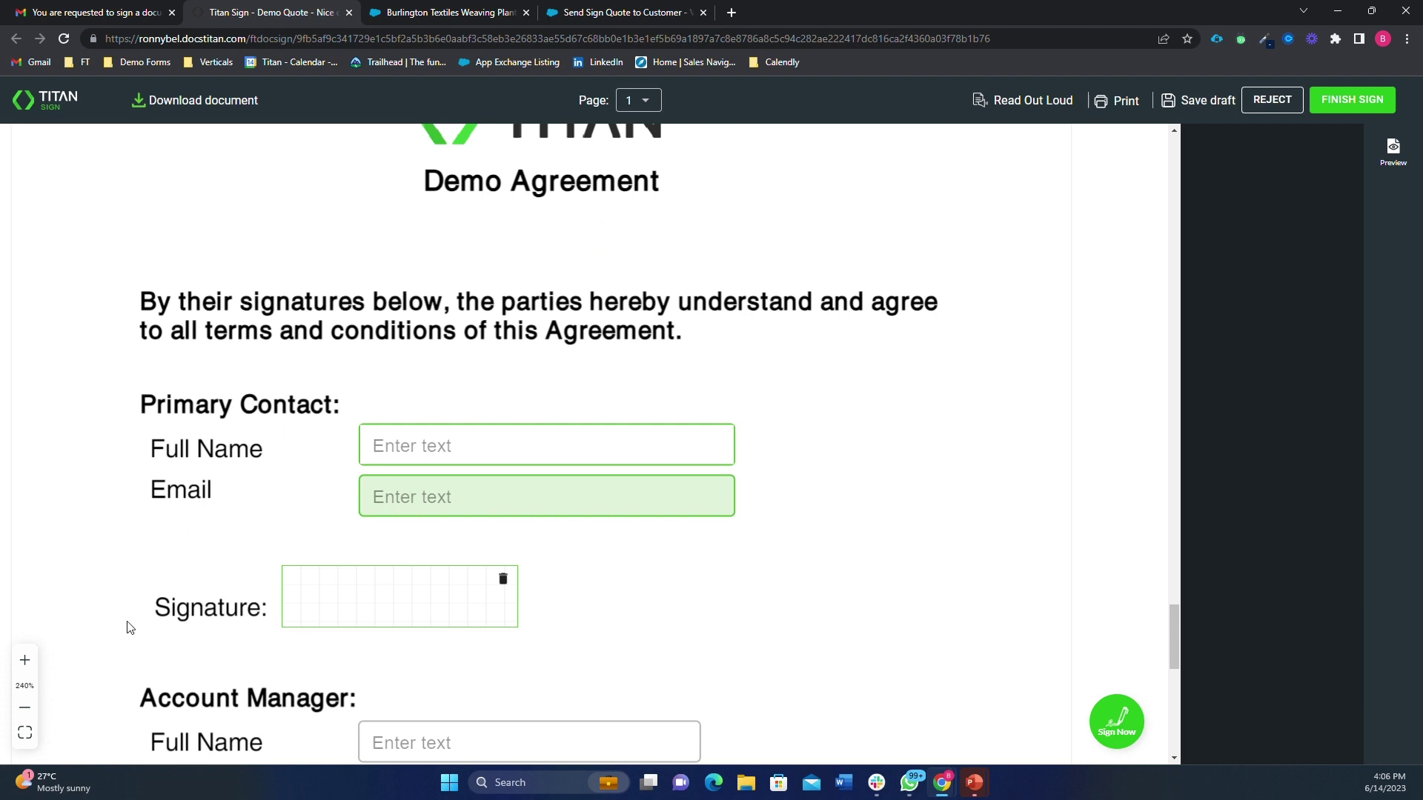
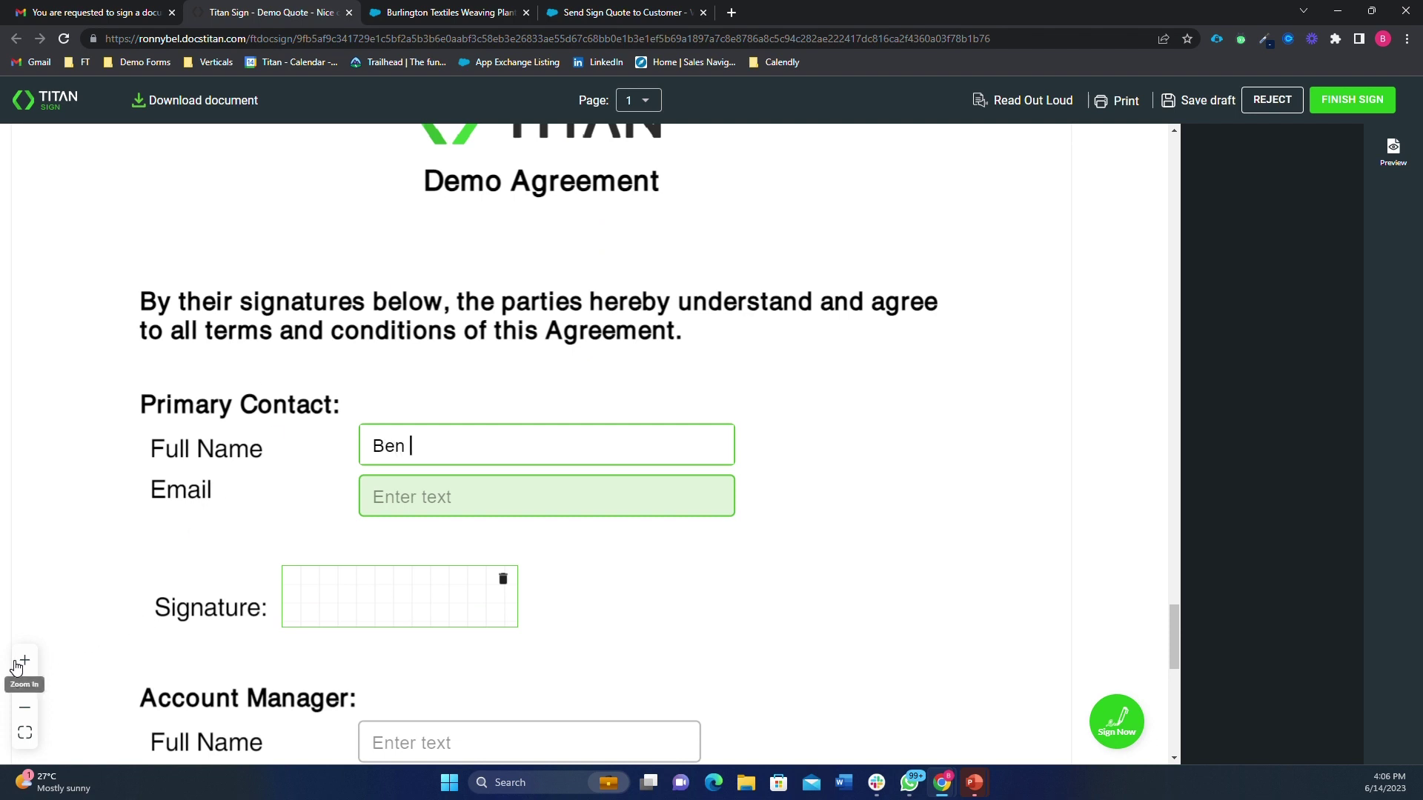
{"action": "key", "text": "Tab"}
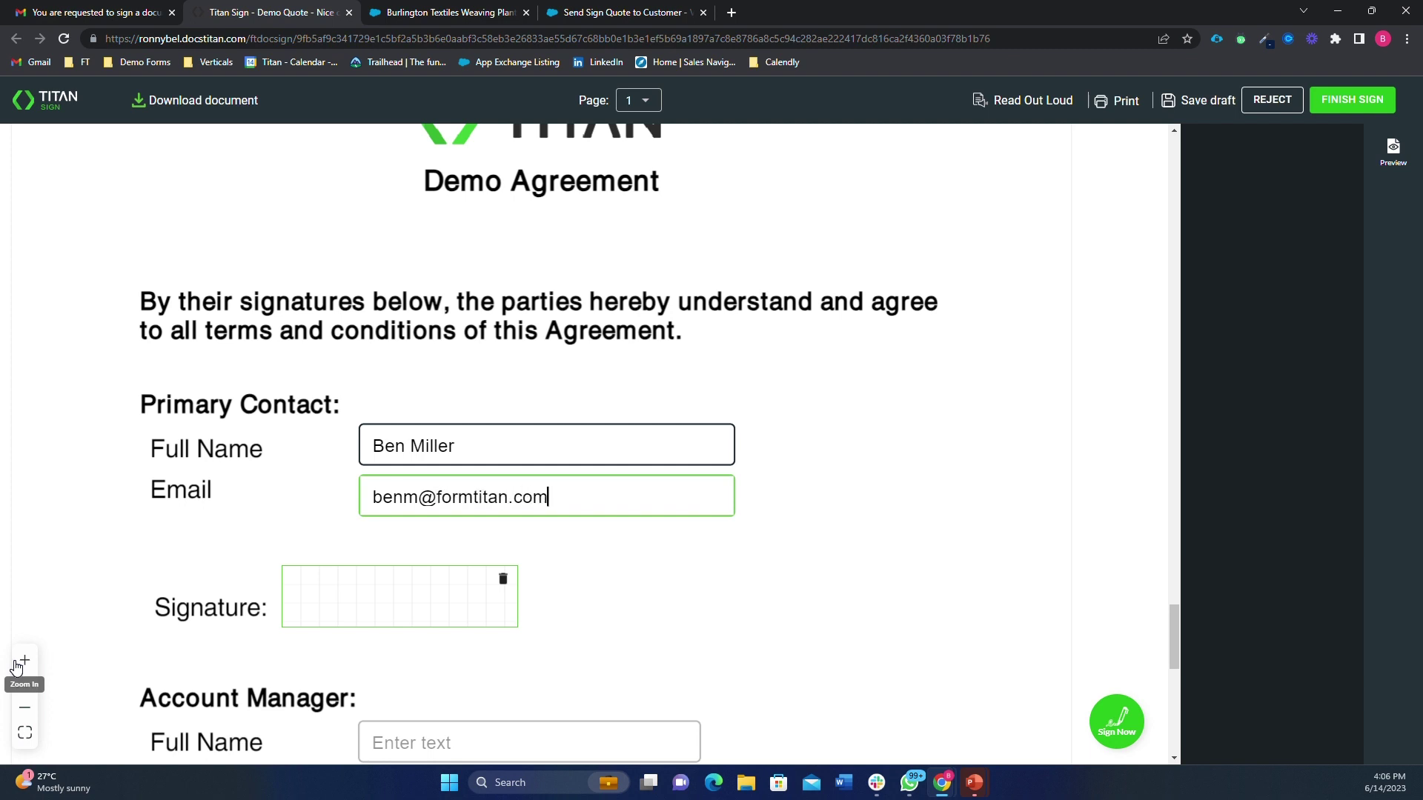
{"action": "mouse_move", "coordinate": [308, 602]}
{"action": "left_mouse_down"}
{"action": "mouse_move", "coordinate": [386, 604]}
{"action": "mouse_move", "coordinate": [489, 567]}
{"action": "left_mouse_up"}
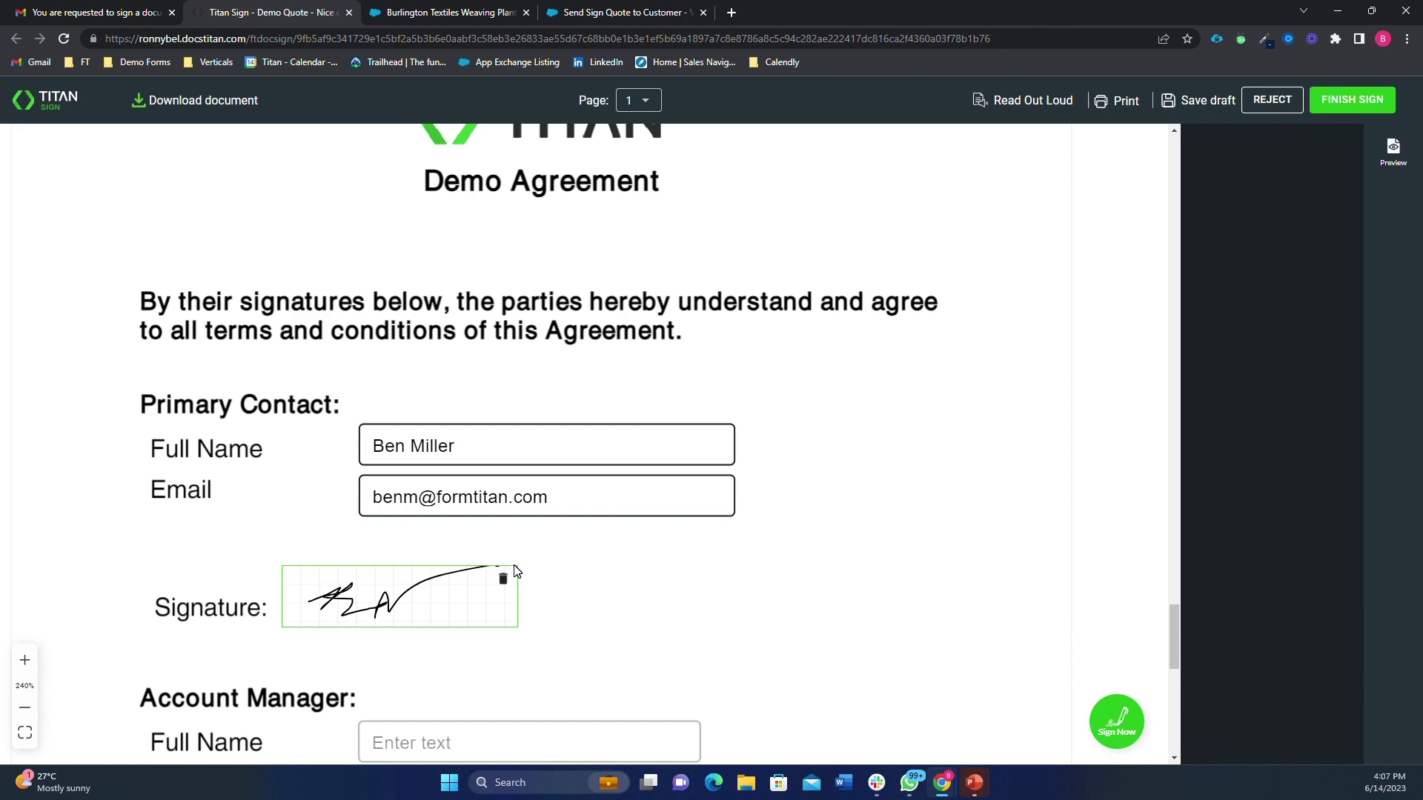
{"action": "left_click", "coordinate": [1370, 103]}
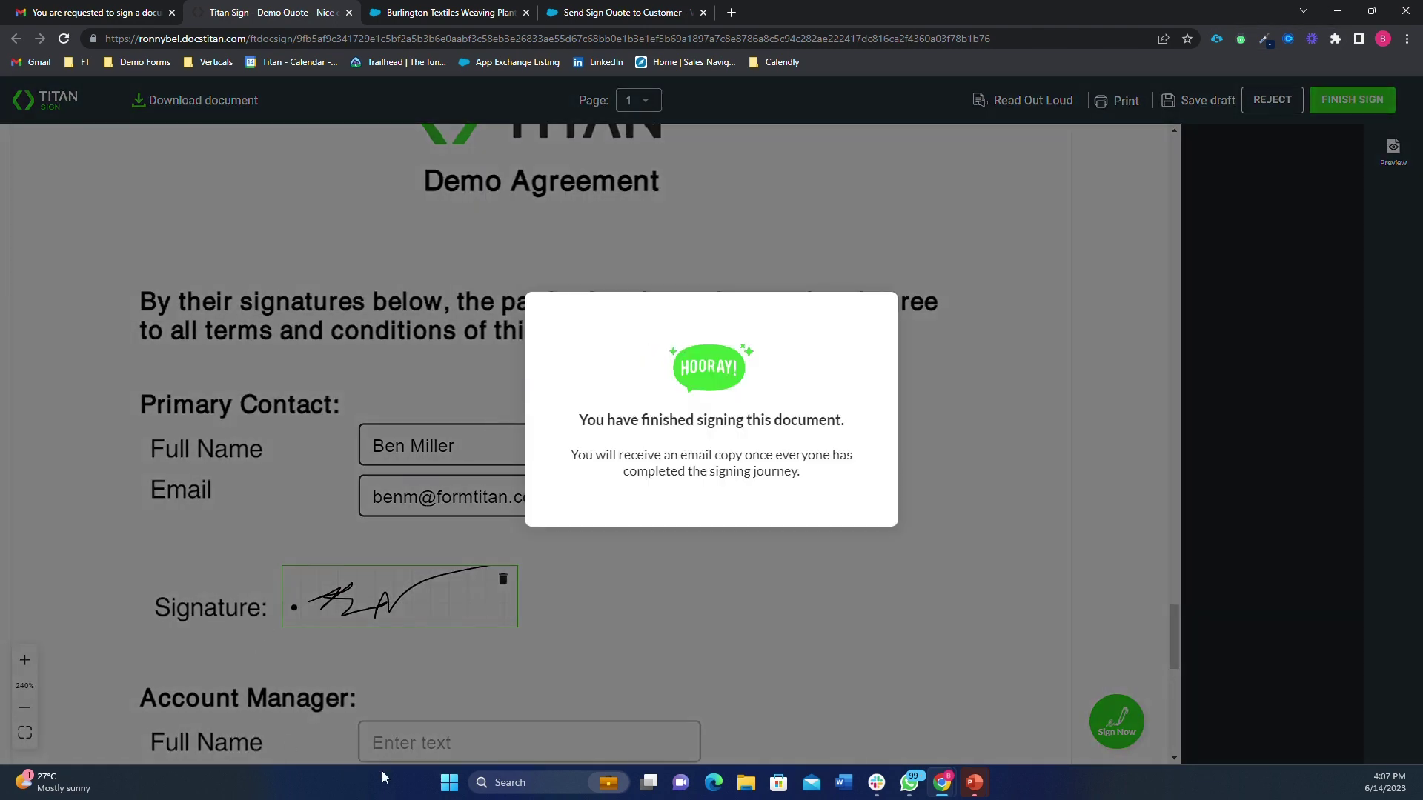